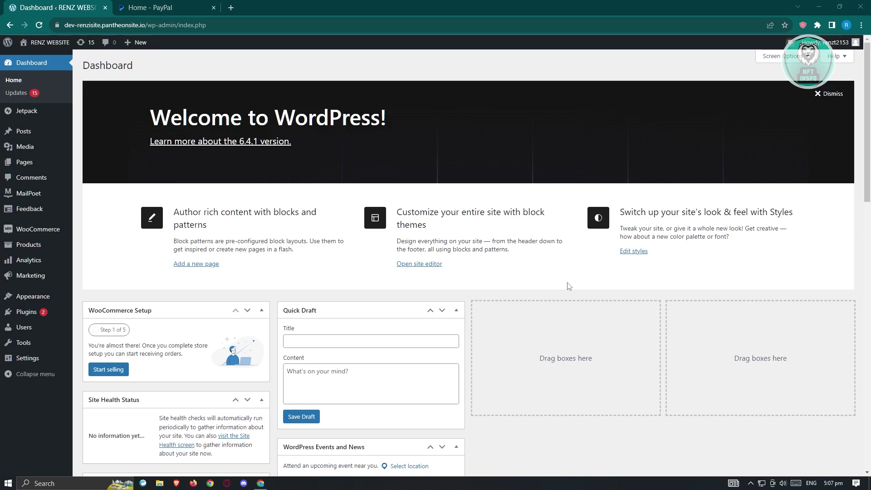
Open the WooCommerce payment settings and review the full list of installed payment methods.
{"action": "mouse_move", "coordinate": [38, 229]}
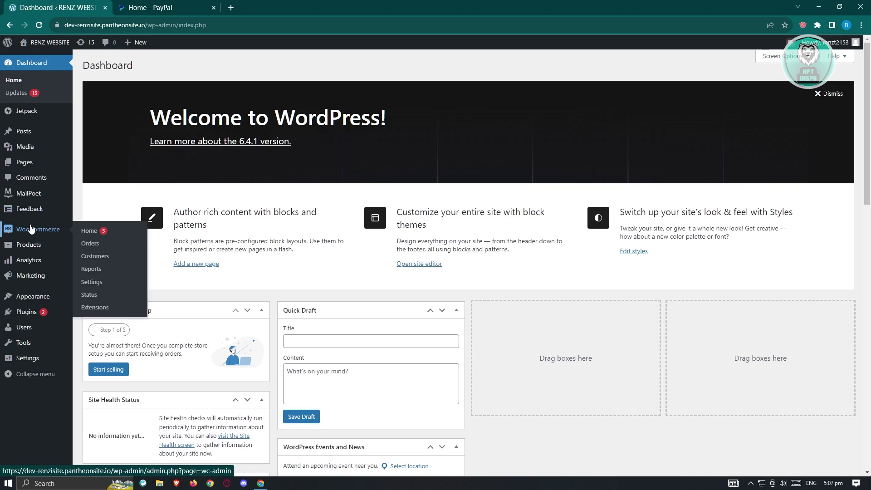
{"action": "left_click_drag", "start_coordinate": [38, 229], "coordinate": [109, 234]}
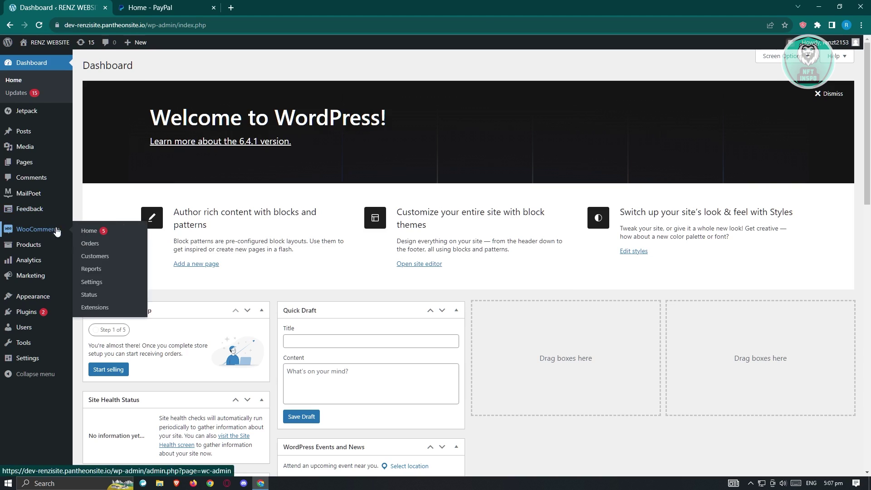
{"action": "left_click", "coordinate": [93, 283]}
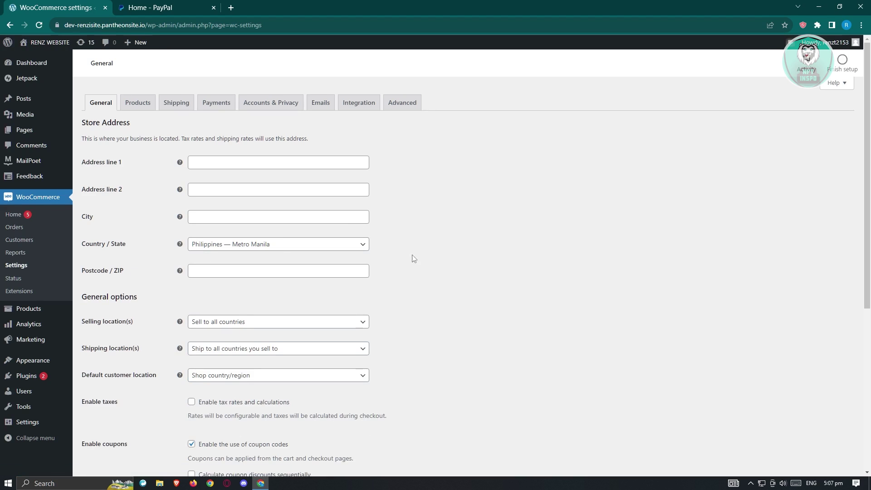
{"action": "left_click", "coordinate": [221, 111]}
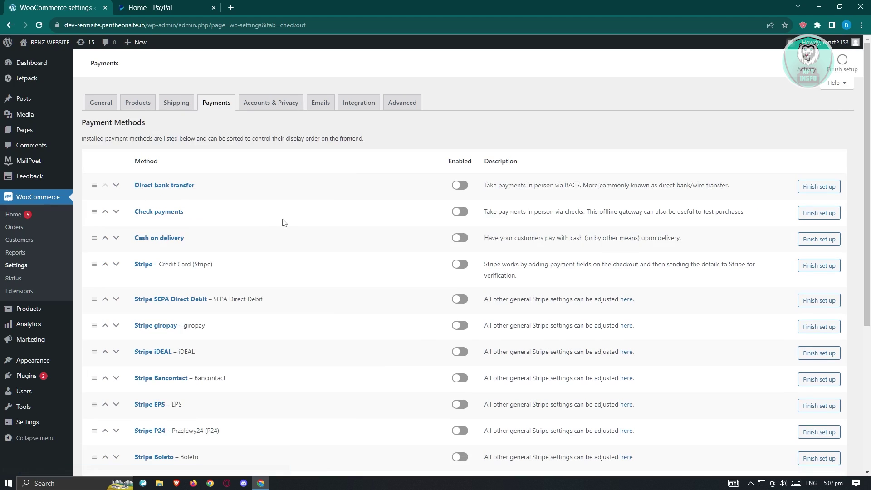
{"action": "scroll", "coordinate": [285, 222], "scroll_direction": "down", "scroll_amount": 3}
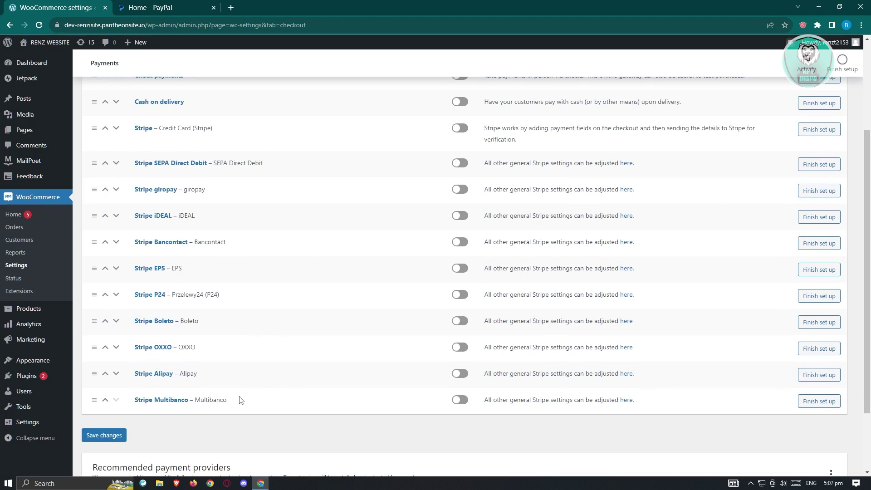
{"action": "scroll", "coordinate": [325, 379], "scroll_direction": "up", "scroll_amount": 3}
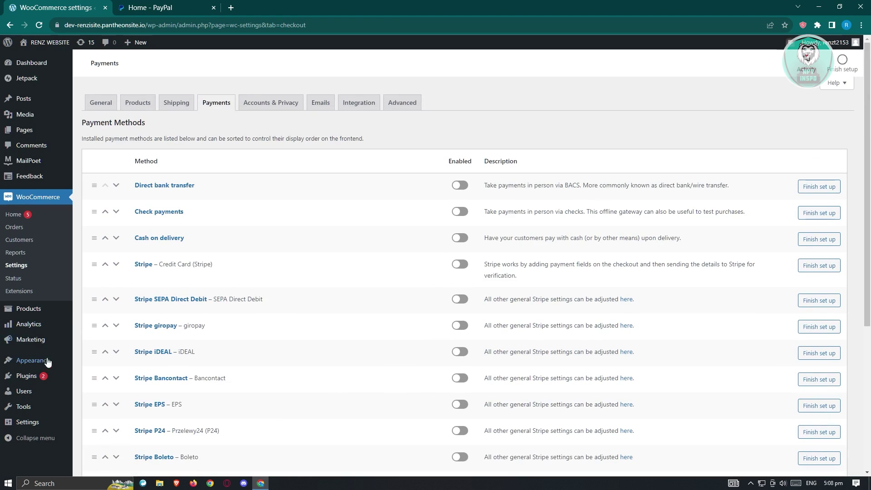
Search the plugin directory for "paypal", and install and activate the WooCommerce PayPal Payments plugin.
{"action": "mouse_move", "coordinate": [30, 377]}
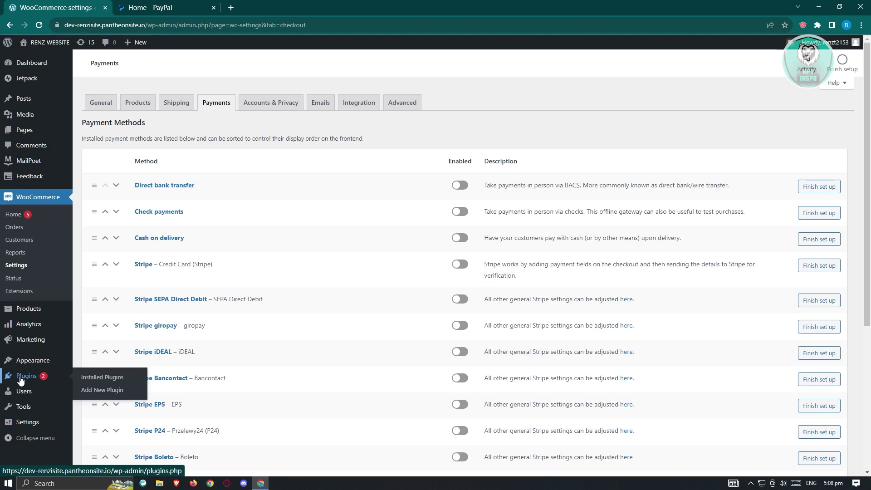
{"action": "left_click", "coordinate": [98, 393]}
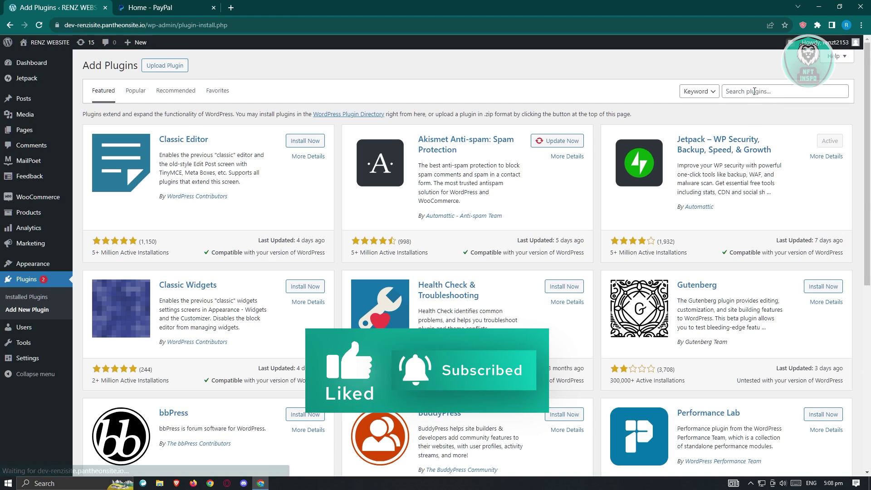
{"action": "left_click", "coordinate": [829, 91]}
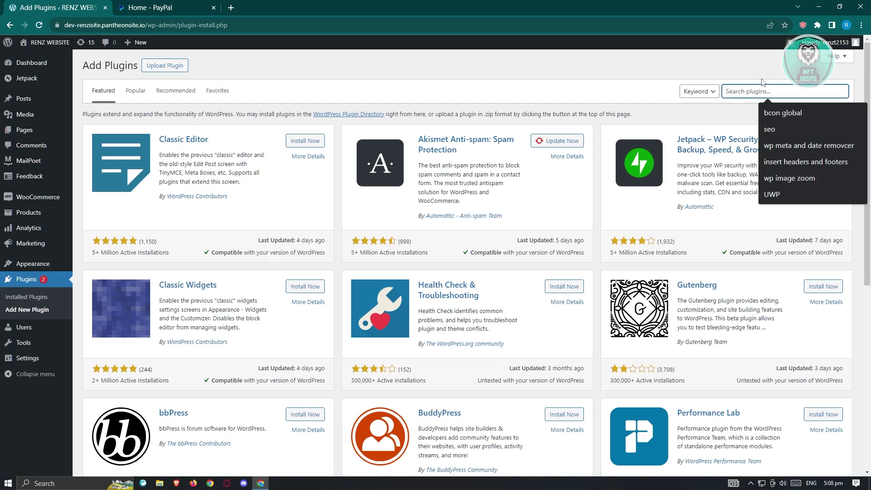
{"action": "type", "text": "paypal"}
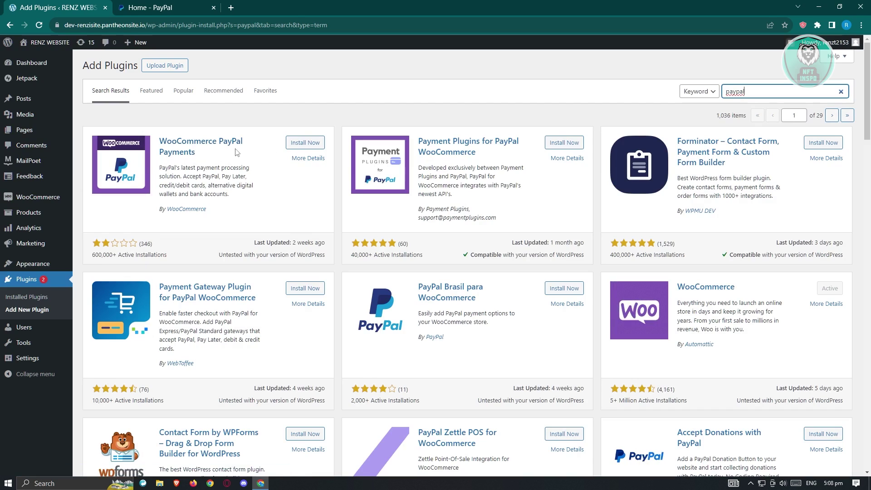
{"action": "left_click", "coordinate": [302, 143]}
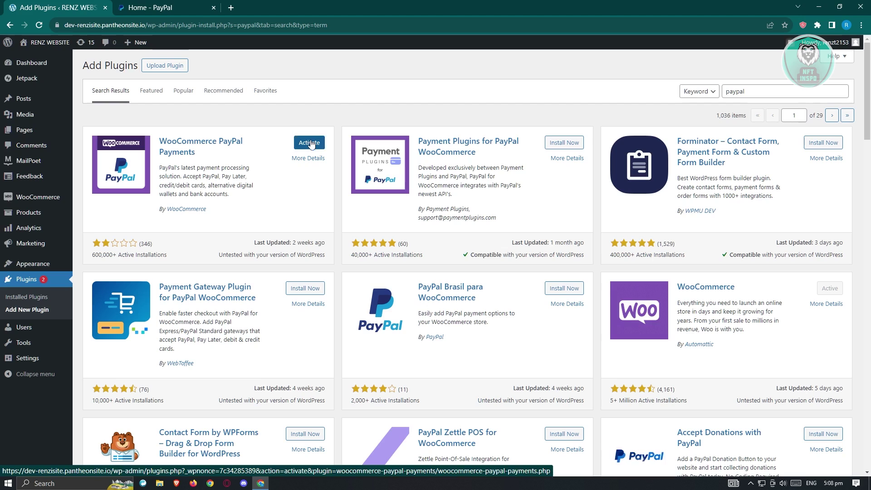
{"action": "left_click", "coordinate": [310, 143]}
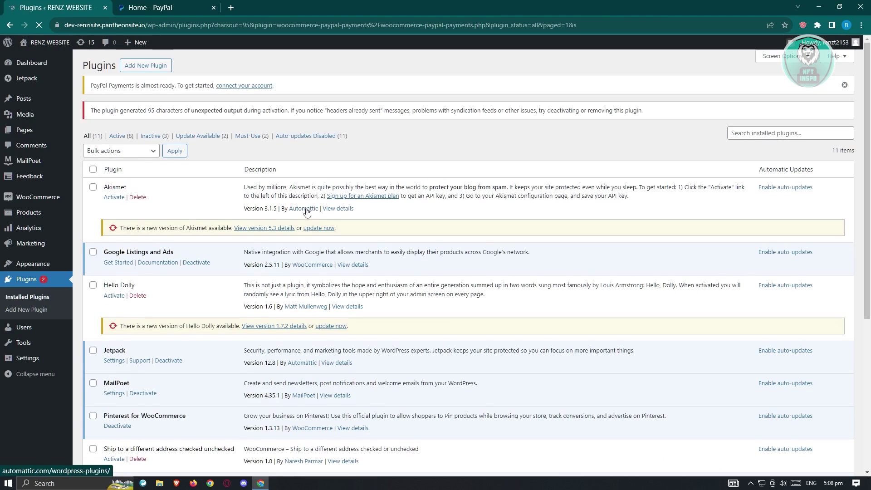
Return to the WooCommerce payment settings and open the setup page of the PayPal payment method.
{"action": "mouse_move", "coordinate": [37, 204]}
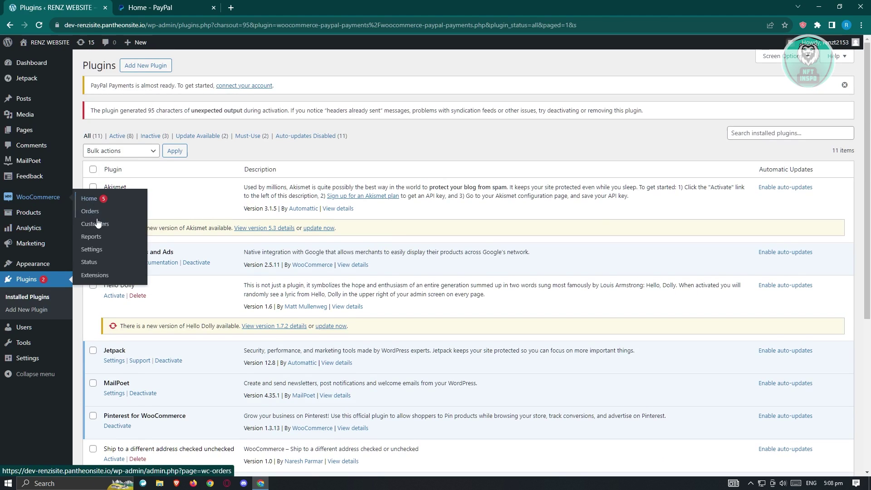
{"action": "left_click", "coordinate": [96, 250]}
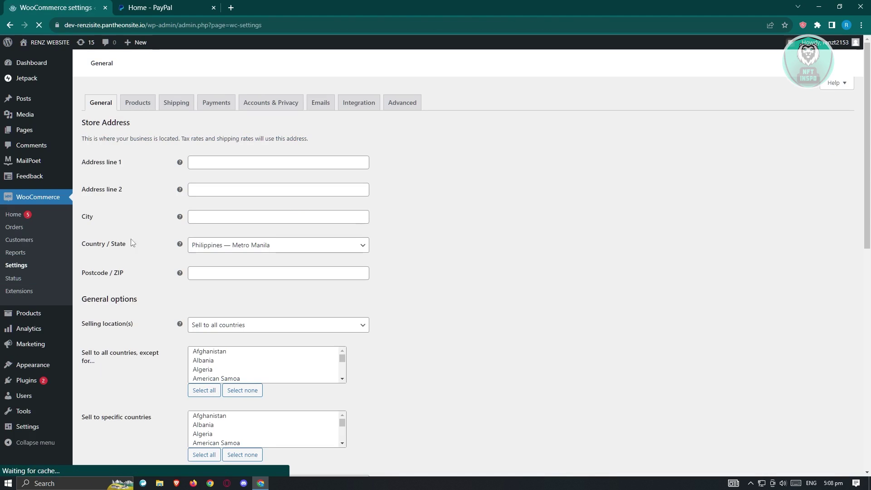
{"action": "left_click", "coordinate": [216, 103]}
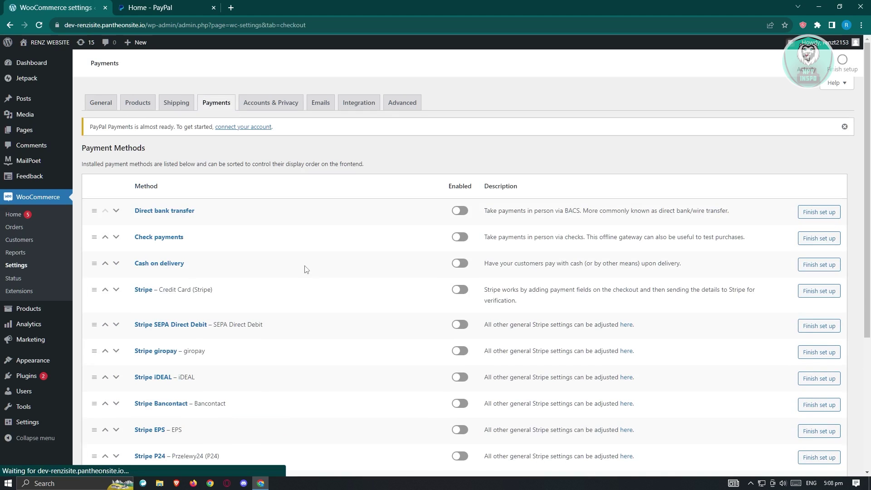
{"action": "scroll", "coordinate": [308, 268], "scroll_direction": "down", "scroll_amount": 6}
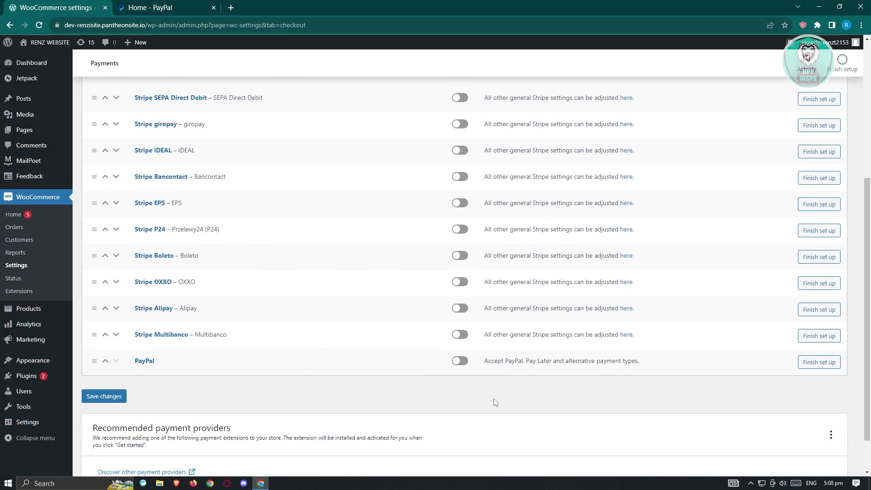
{"action": "left_click", "coordinate": [823, 365]}
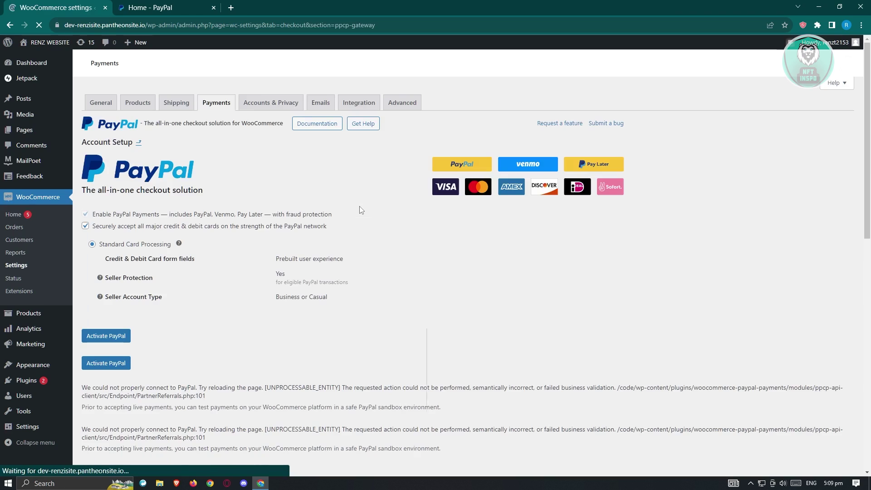
Activate PayPal and submit the account email with United States as the country in the connection window.
{"action": "scroll", "coordinate": [282, 309], "scroll_direction": "down", "scroll_amount": 2}
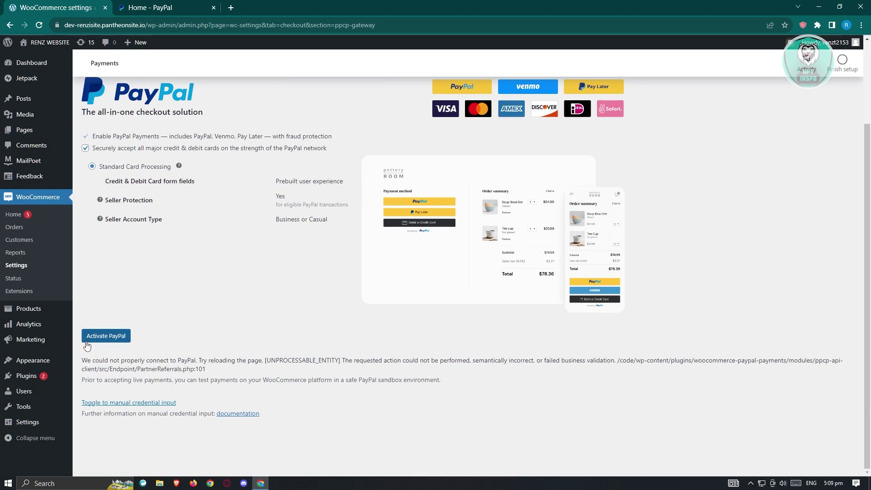
{"action": "left_click", "coordinate": [105, 335]}
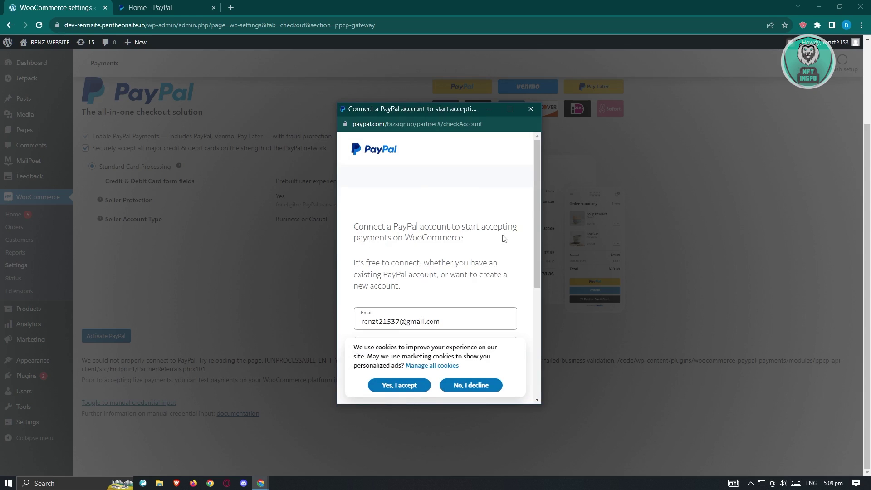
{"action": "scroll", "coordinate": [503, 243], "scroll_direction": "down", "scroll_amount": 4}
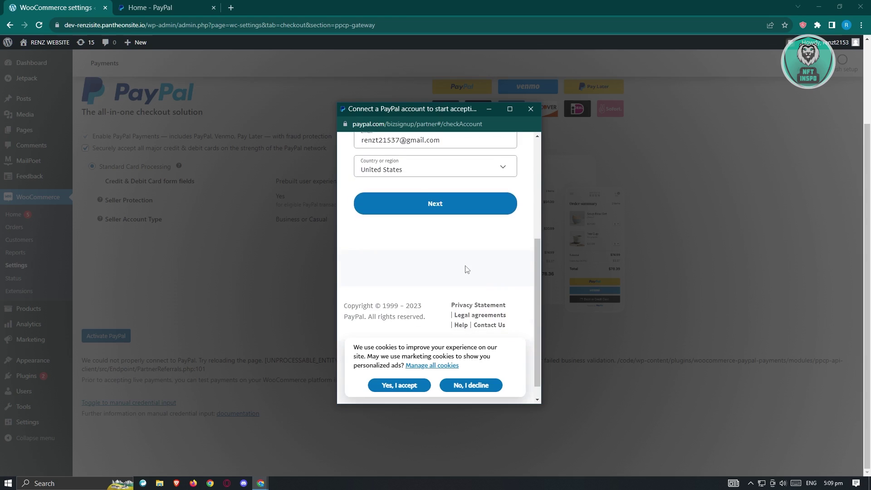
{"action": "scroll", "coordinate": [463, 270], "scroll_direction": "up", "scroll_amount": 2}
{"action": "left_click", "coordinate": [441, 315]}
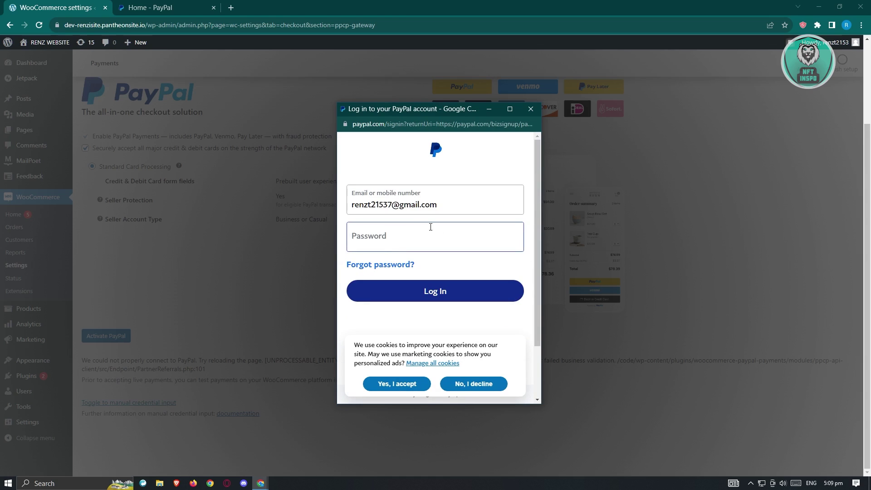
Log in to PayPal with the account password, dismissing the save-password prompt and the business help chat.
{"action": "left_click", "coordinate": [459, 293]}
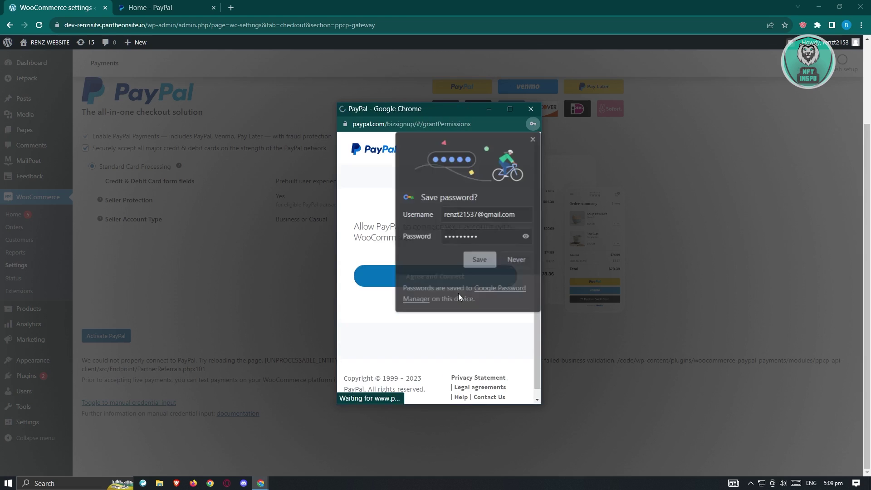
{"action": "left_click", "coordinate": [534, 139]}
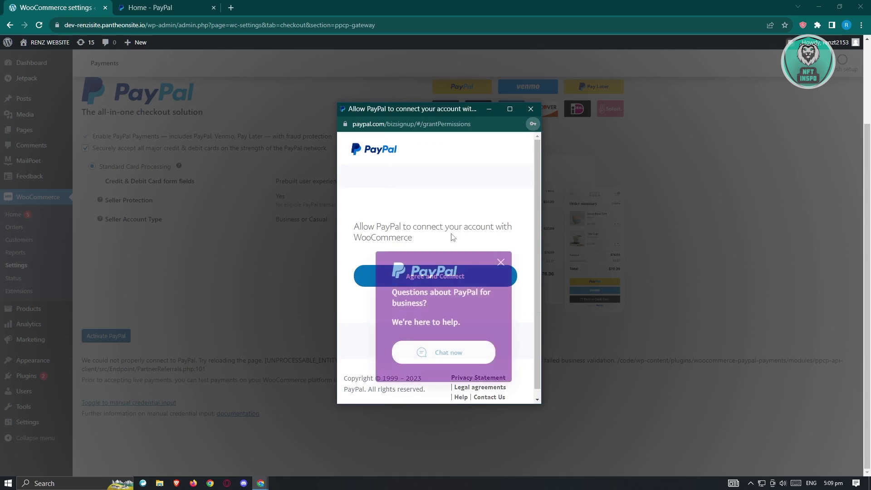
{"action": "left_click", "coordinate": [501, 263]}
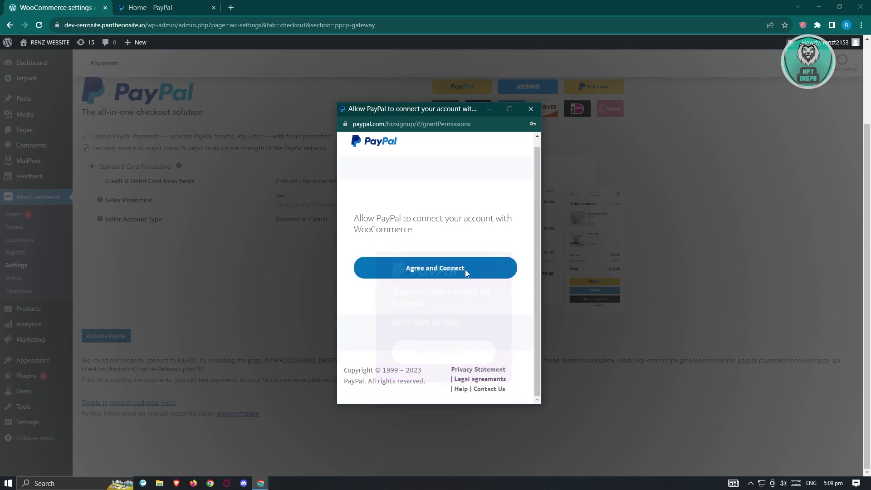
Agree to connect the PayPal account with WooCommerce and go back to the WooCommerce settings.
{"action": "left_click", "coordinate": [424, 276]}
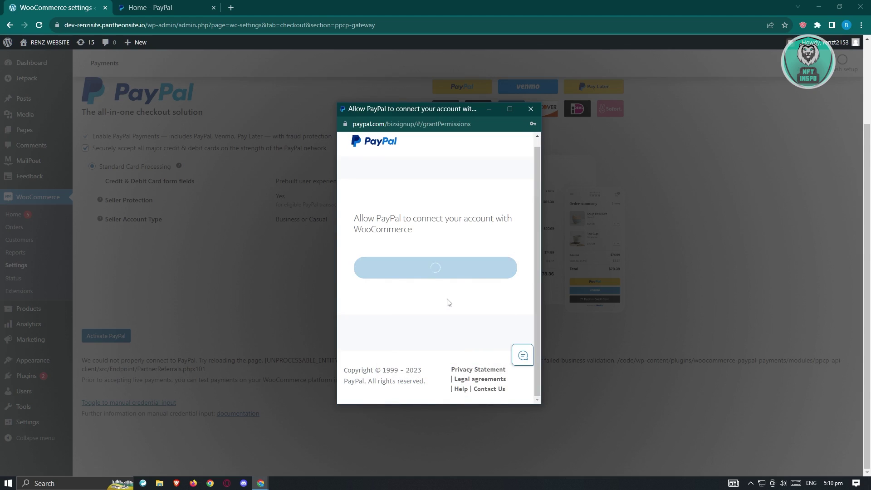
{"action": "scroll", "coordinate": [458, 308], "scroll_direction": "down", "scroll_amount": 1}
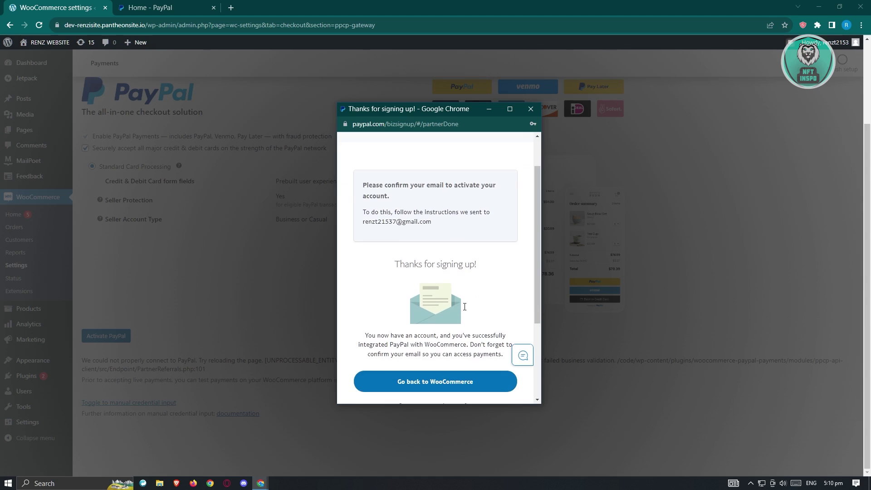
{"action": "scroll", "coordinate": [473, 309], "scroll_direction": "down", "scroll_amount": 1}
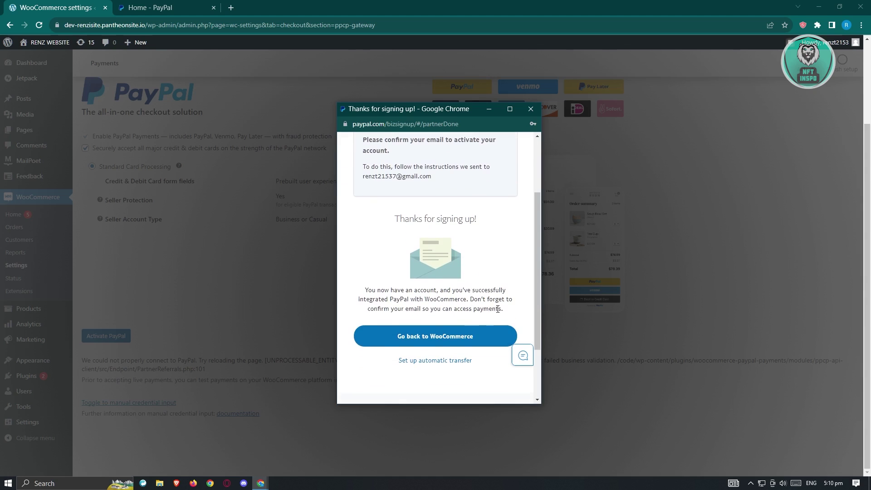
{"action": "left_click", "coordinate": [445, 340]}
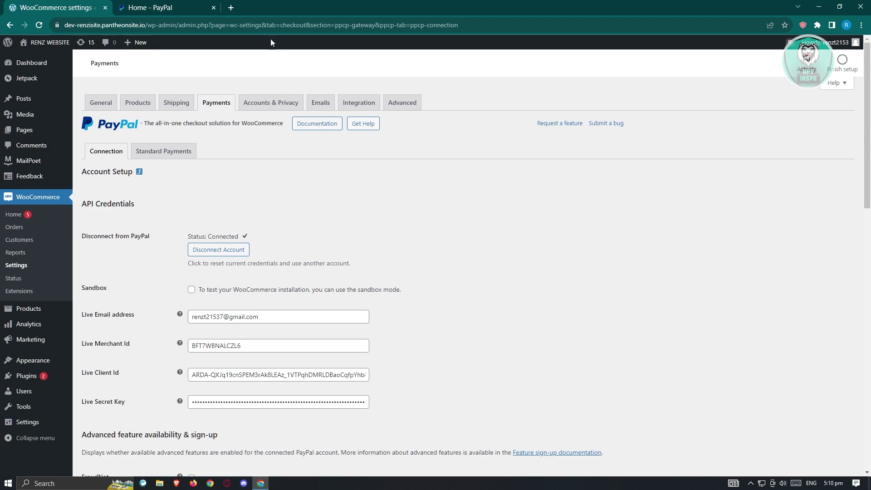
Open the Gmail inbox in a new tab and follow Complete Information Now in PayPal's "You need to take action" email.
{"action": "left_click", "coordinate": [231, 8]}
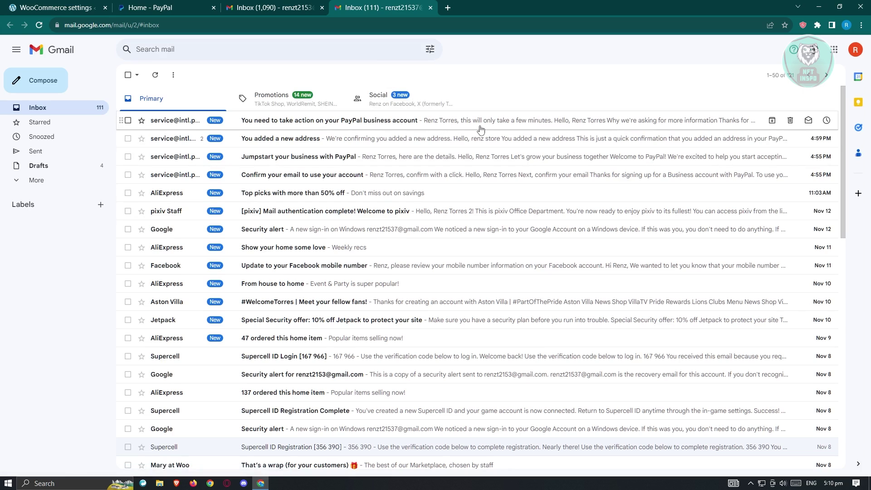
{"action": "left_click", "coordinate": [481, 128]}
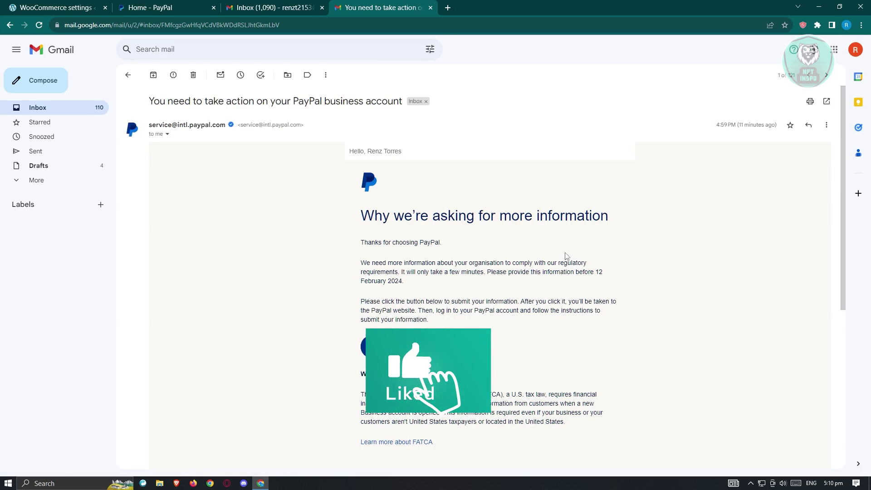
{"action": "scroll", "coordinate": [277, 242], "scroll_direction": "down", "scroll_amount": 4}
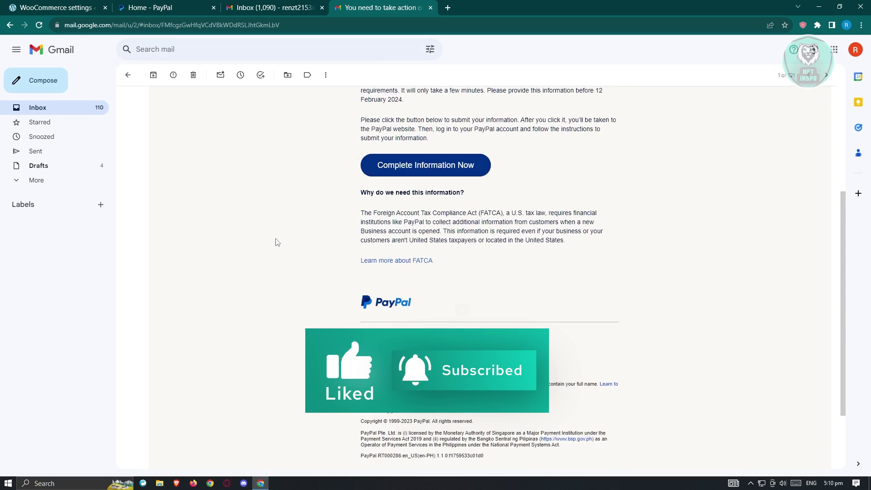
{"action": "scroll", "coordinate": [275, 243], "scroll_direction": "up", "scroll_amount": 3}
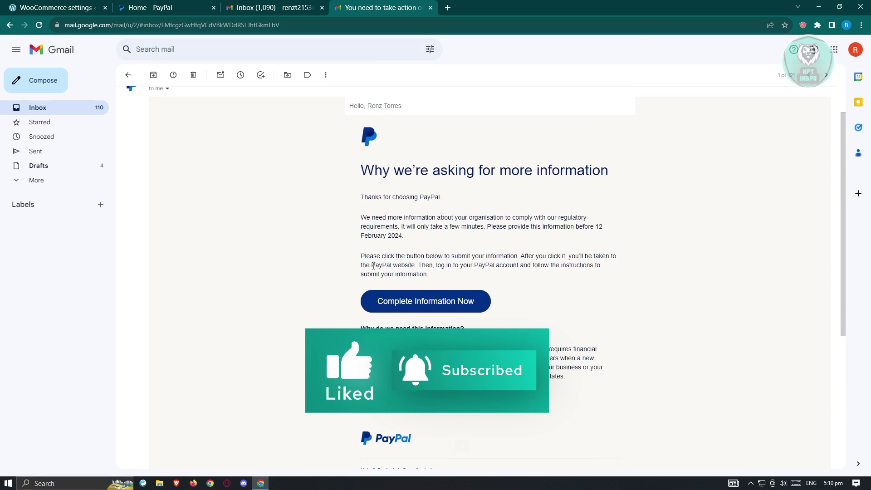
{"action": "left_click", "coordinate": [432, 310]}
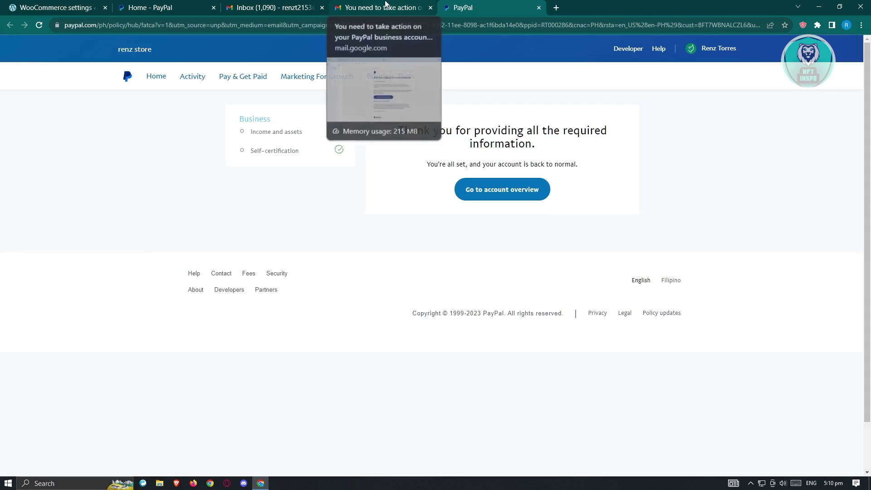
Close the PayPal information page and return to the Gmail inbox list.
{"action": "left_click", "coordinate": [386, 7]}
{"action": "left_click", "coordinate": [539, 7]}
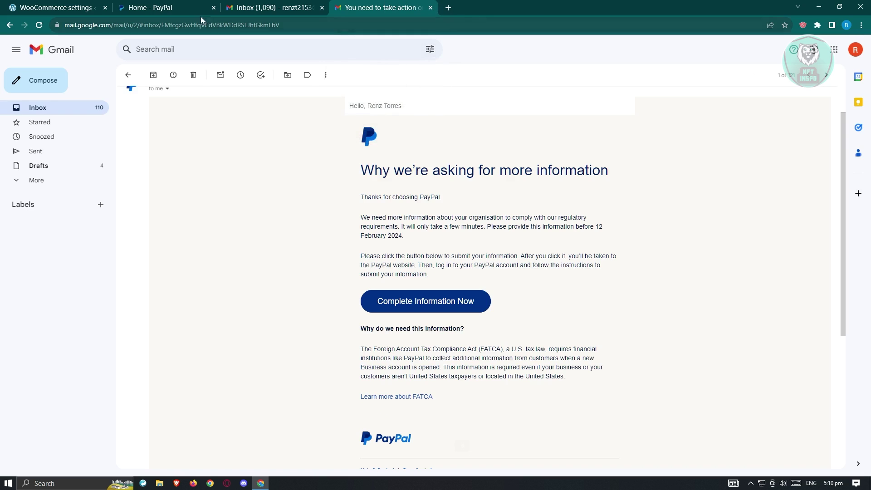
{"action": "left_click", "coordinate": [163, 4]}
{"action": "left_click", "coordinate": [383, 7]}
{"action": "left_click", "coordinate": [43, 112]}
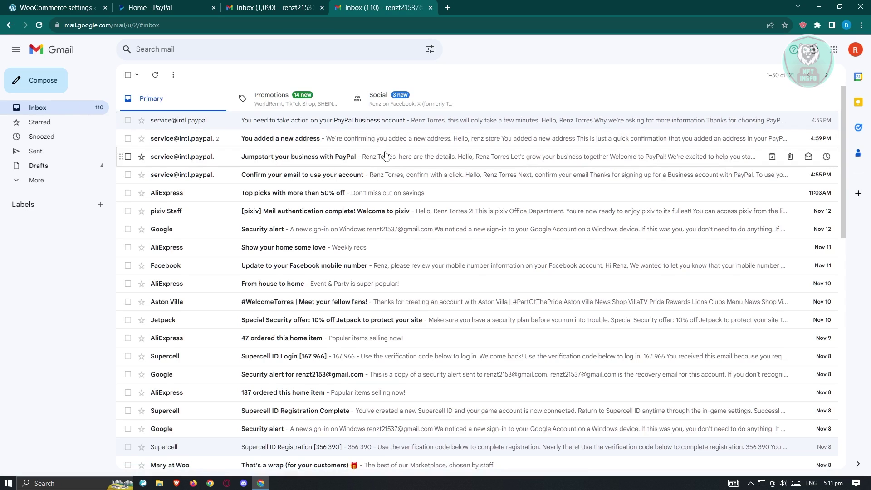
Go back to the PayPal dashboard and open paypal.com in a new Incognito window.
{"action": "left_click", "coordinate": [189, 4]}
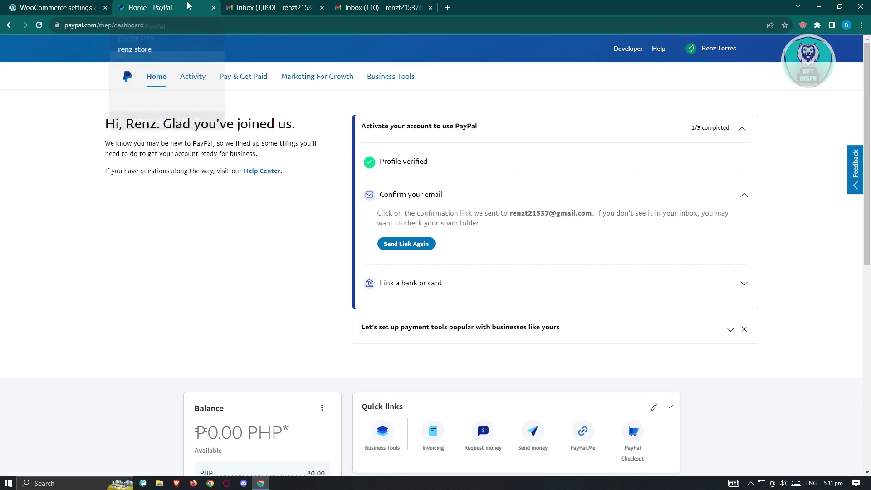
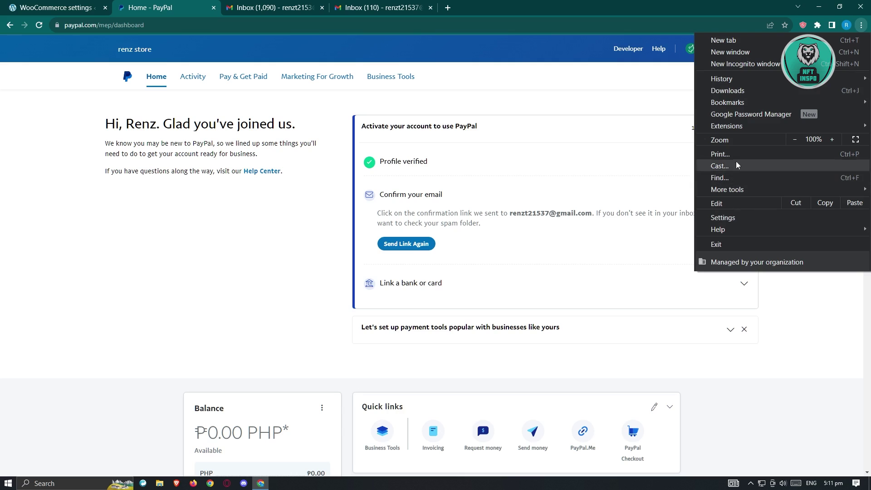
{"action": "left_click", "coordinate": [753, 63]}
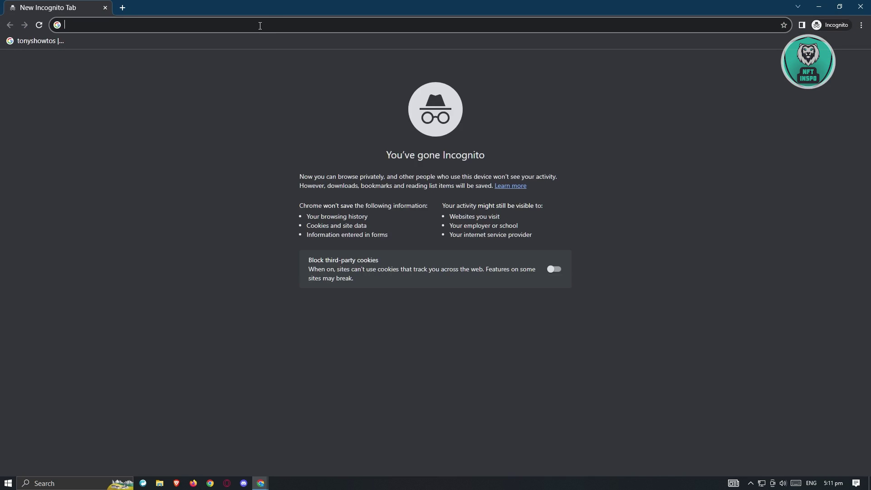
{"action": "type", "text": "paypal"}
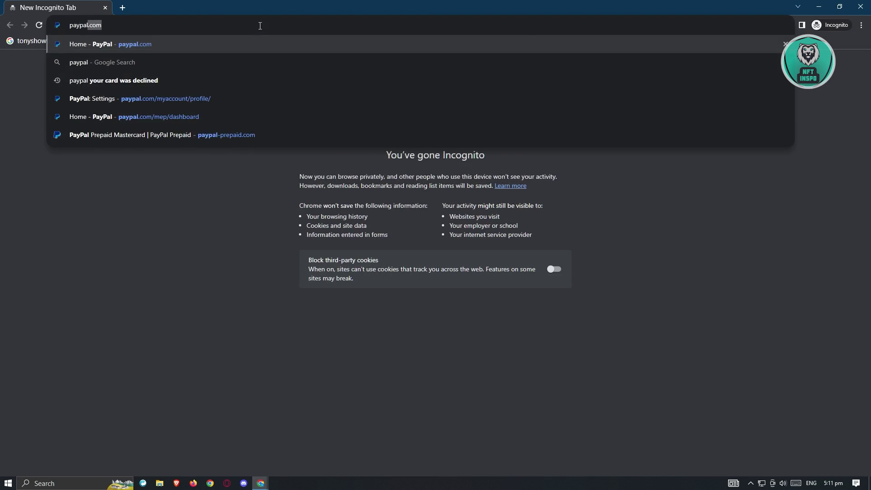
{"action": "key", "text": "Return"}
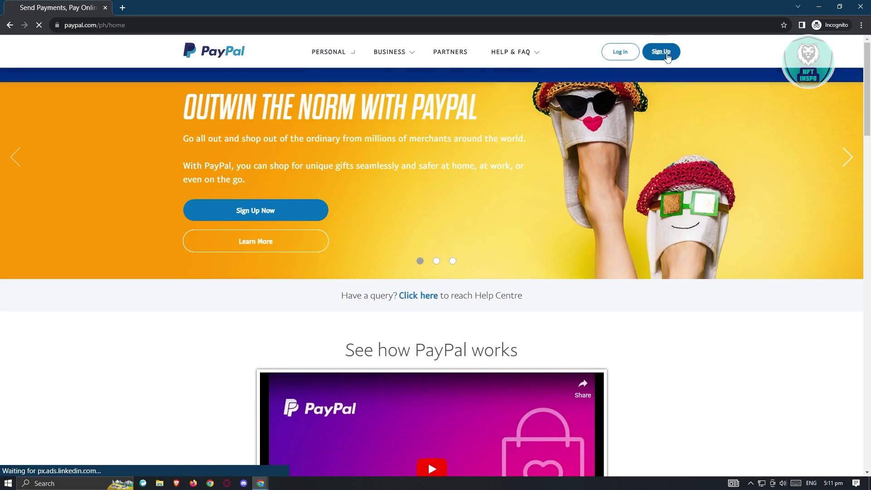
Start a PayPal sign-up, choose Business Account as the account type, and return to the browser window with the PayPal dashboard.
{"action": "left_click", "coordinate": [667, 54]}
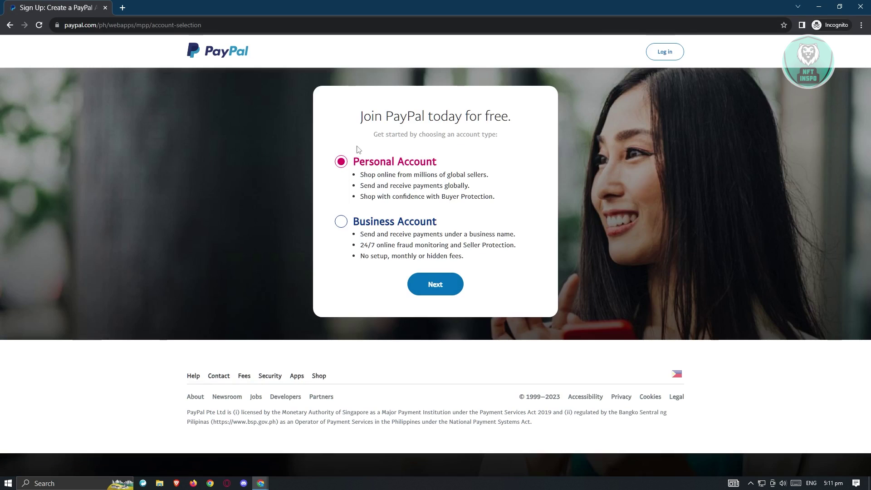
{"action": "left_click", "coordinate": [343, 223]}
{"action": "left_click_drag", "start_coordinate": [439, 224], "coordinate": [322, 244]}
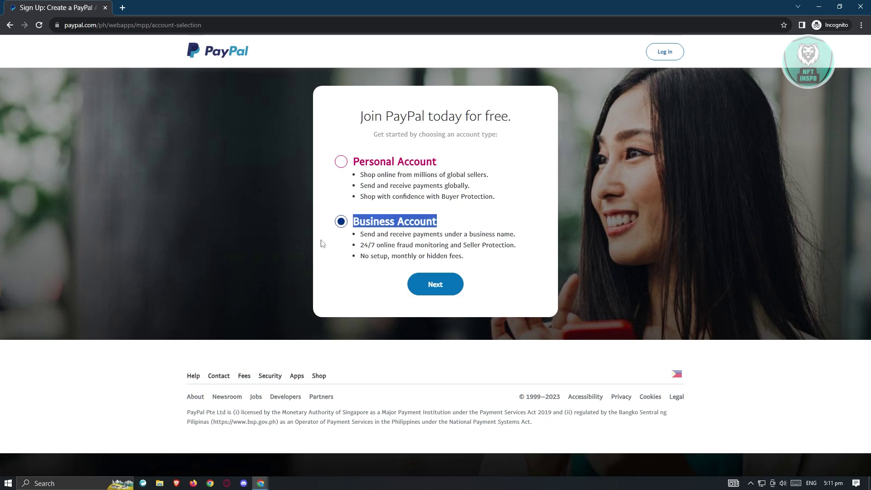
{"action": "mouse_move", "coordinate": [260, 484]}
{"action": "left_click", "coordinate": [246, 457]}
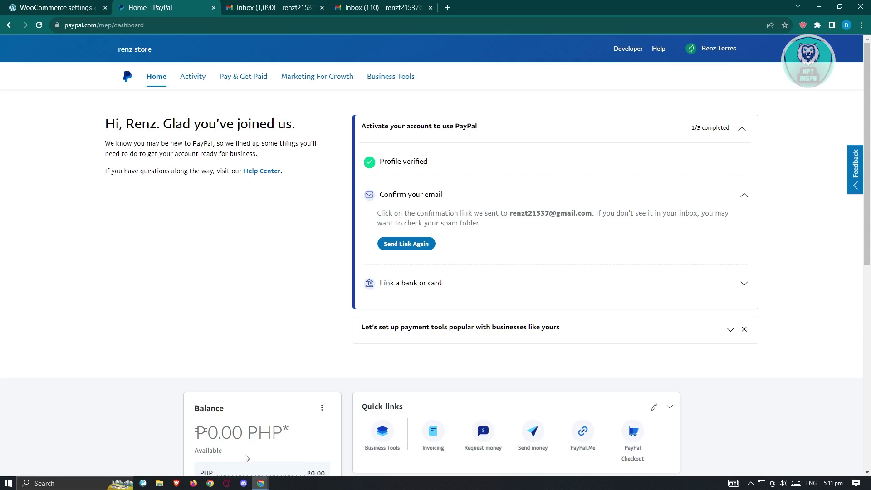
Review the API credential fields in the WooCommerce PayPal settings and look up the Merchant ID in PayPal's Business information settings.
{"action": "left_click", "coordinate": [61, 7]}
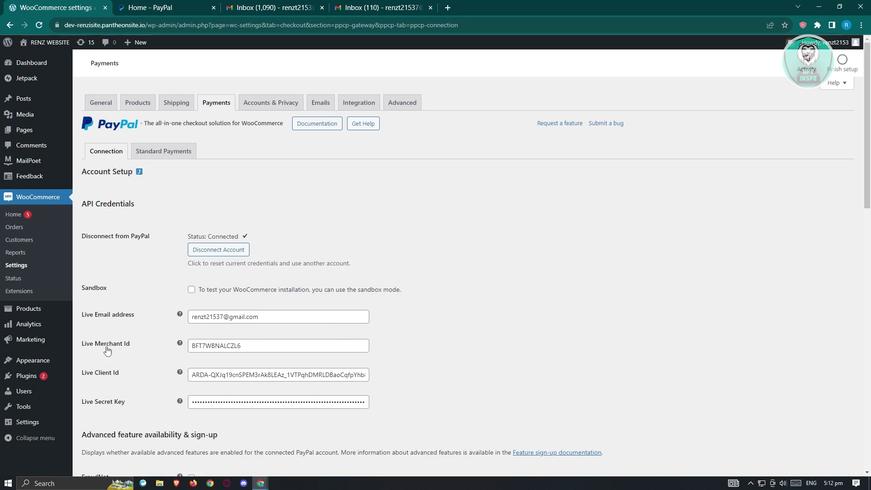
{"action": "left_click", "coordinate": [171, 8]}
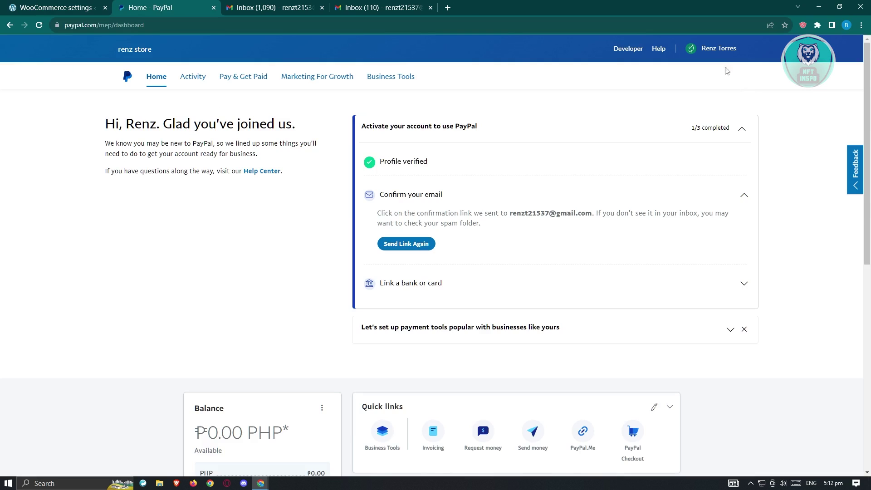
{"action": "left_click", "coordinate": [722, 50]}
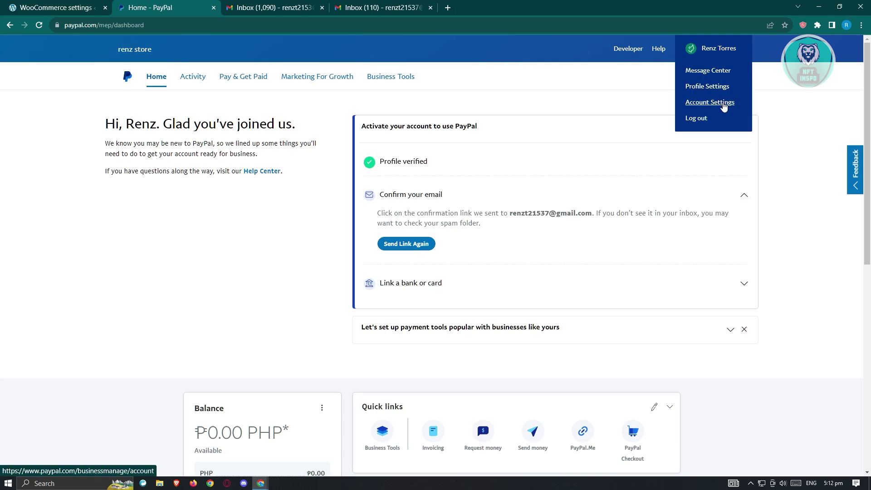
{"action": "left_click", "coordinate": [718, 87]}
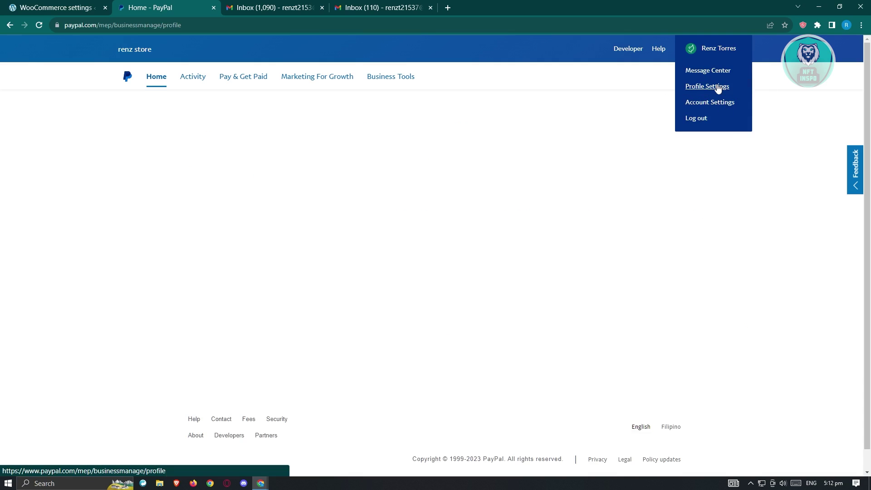
{"action": "left_click", "coordinate": [720, 47]}
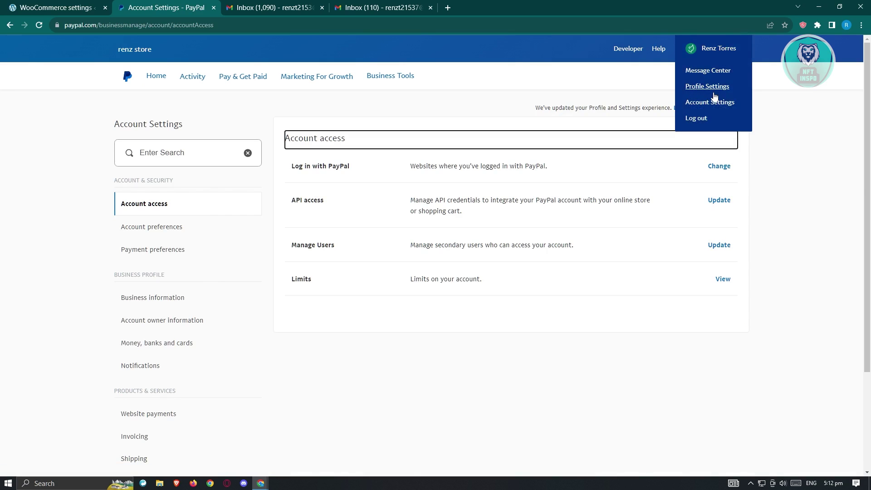
{"action": "left_click", "coordinate": [136, 303]}
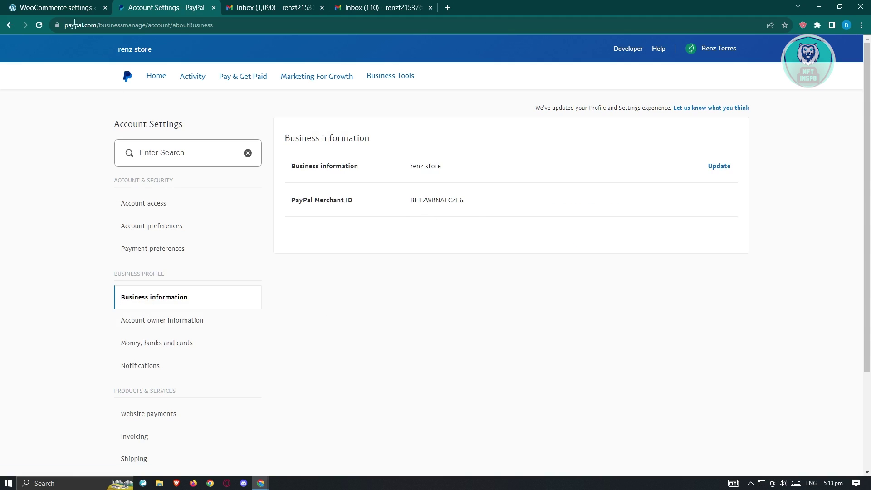
Recheck the WooCommerce credential fields and open the sandbox API Credentials page in the PayPal Developer Dashboard.
{"action": "left_click", "coordinate": [86, 4]}
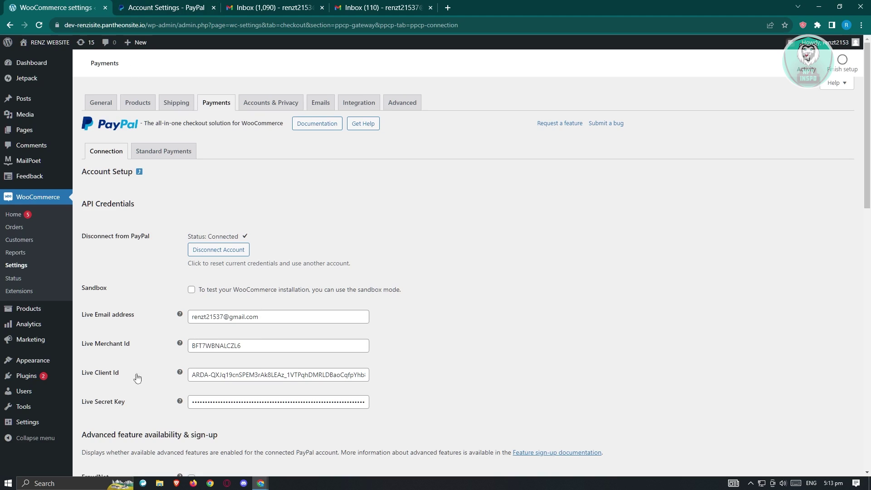
{"action": "left_click", "coordinate": [184, 4]}
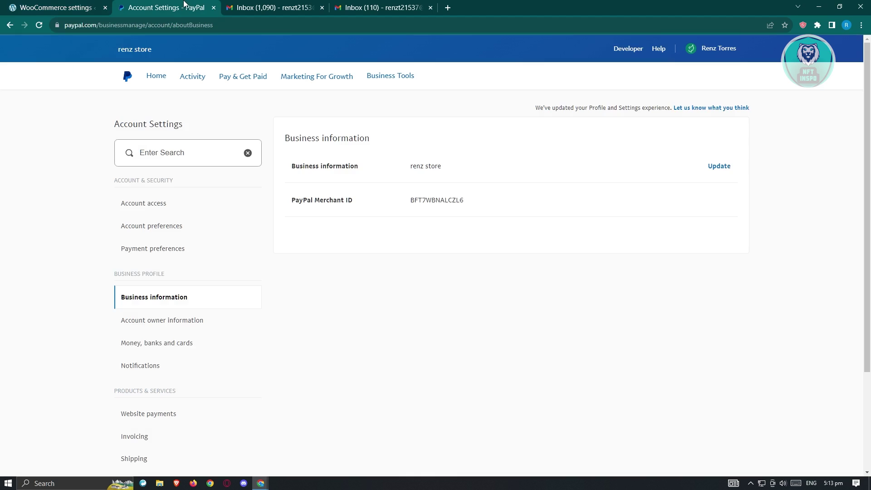
{"action": "left_click", "coordinate": [626, 54]}
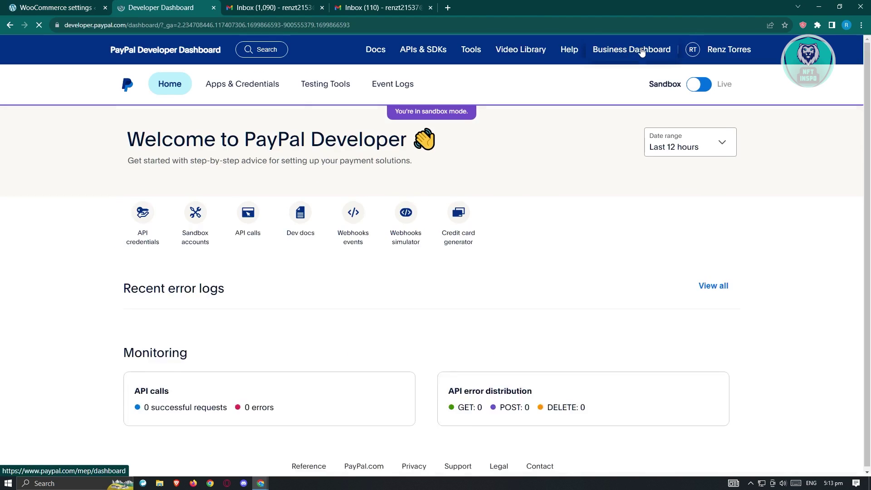
{"action": "scroll", "coordinate": [559, 221], "scroll_direction": "down", "scroll_amount": 5}
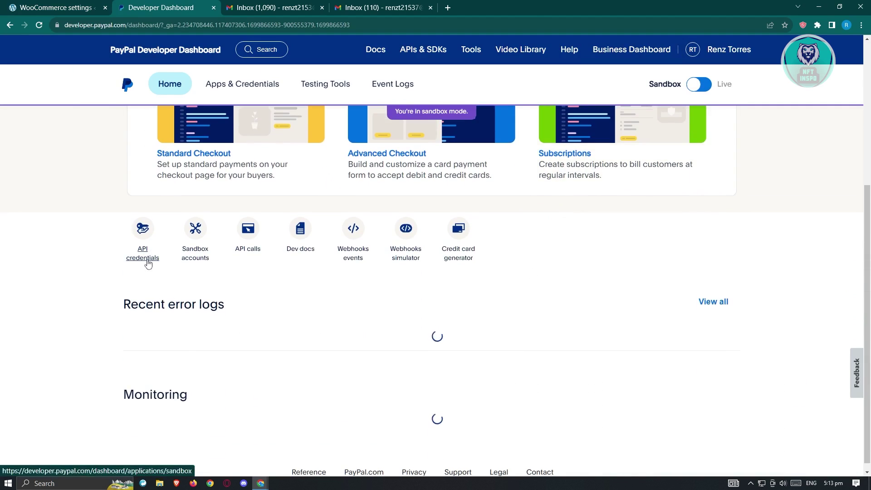
{"action": "left_click", "coordinate": [144, 262]}
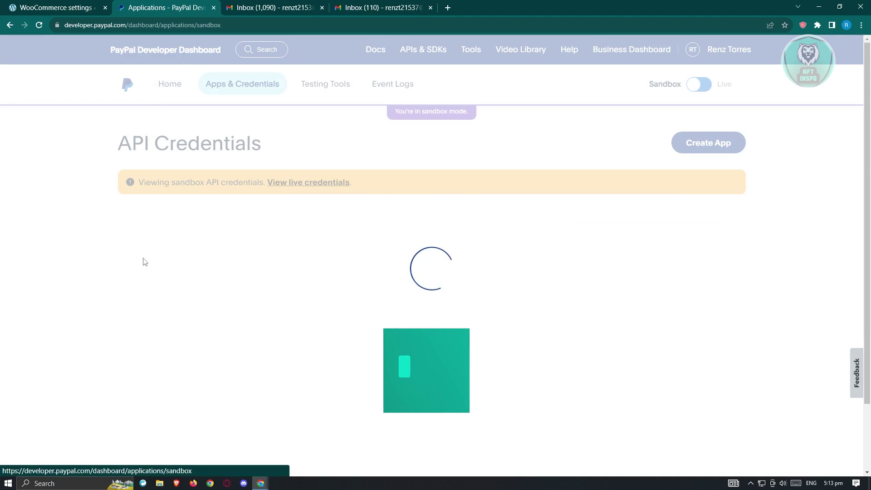
{"action": "scroll", "coordinate": [287, 295], "scroll_direction": "down", "scroll_amount": 2}
{"action": "scroll", "coordinate": [288, 295], "scroll_direction": "down", "scroll_amount": 1}
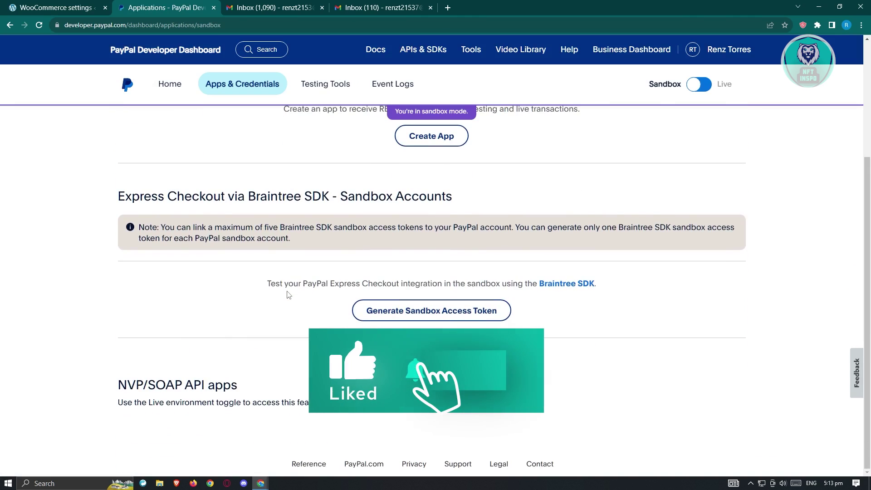
{"action": "scroll", "coordinate": [287, 295], "scroll_direction": "up", "scroll_amount": 3}
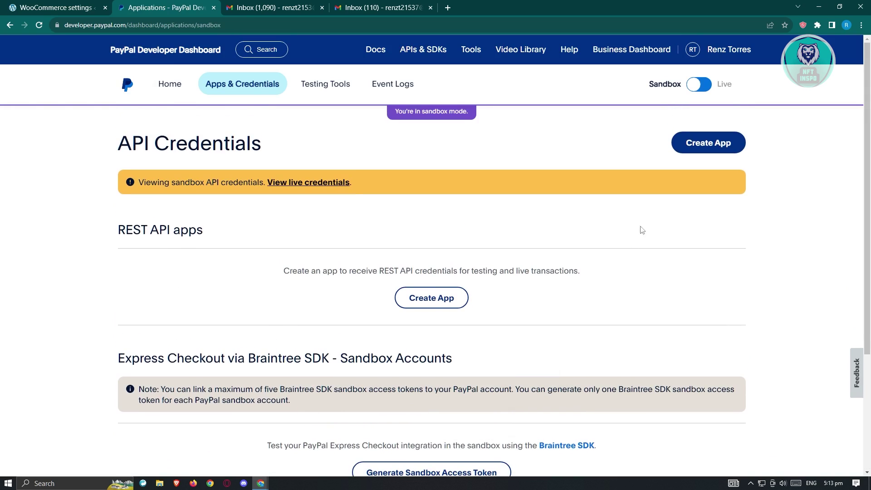
Create a REST API app named TEST with the Merchant type, leaving the sandbox business account unselected.
{"action": "left_click", "coordinate": [421, 303]}
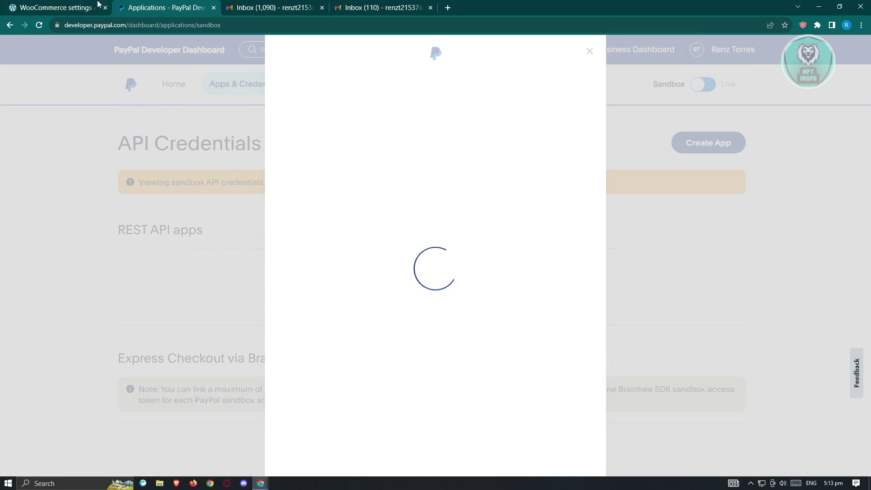
{"action": "key", "text": "ctrl+shift+Tab"}
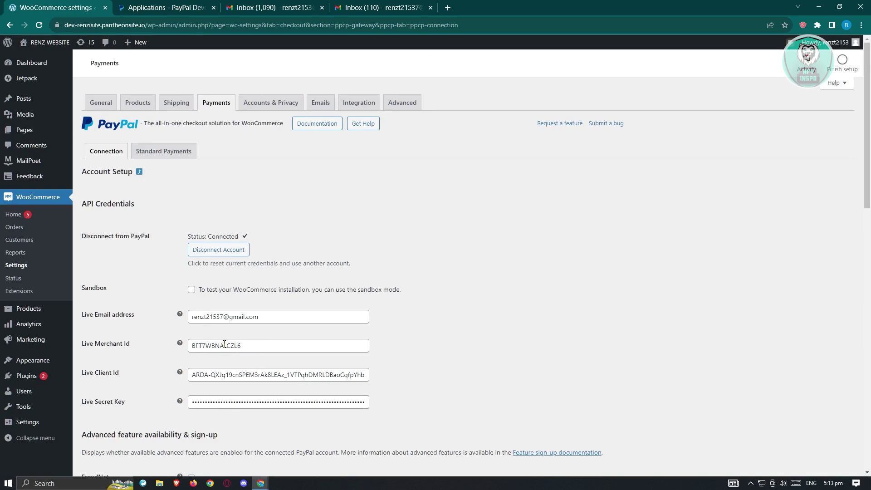
{"action": "left_click", "coordinate": [184, 4]}
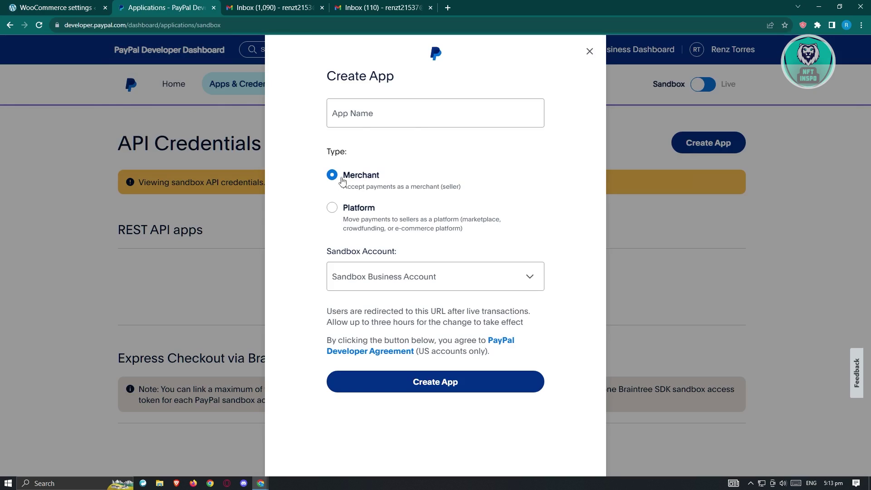
{"action": "left_click", "coordinate": [392, 113]}
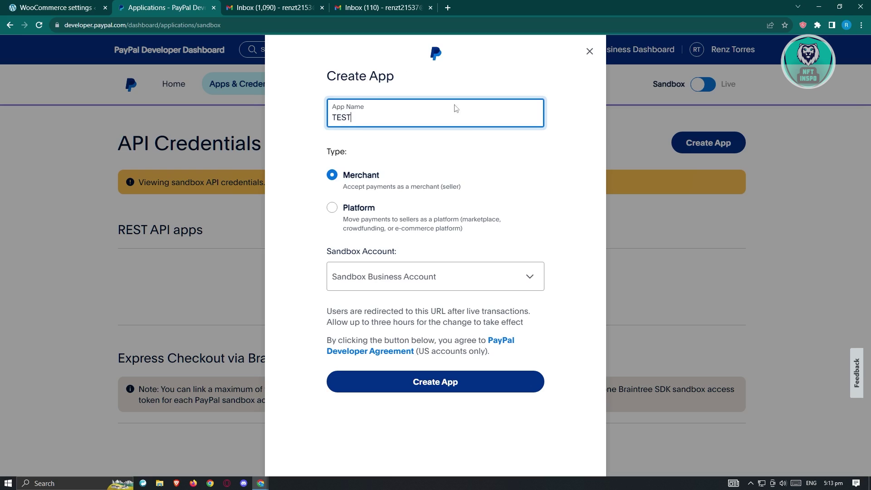
{"action": "left_click", "coordinate": [511, 280]}
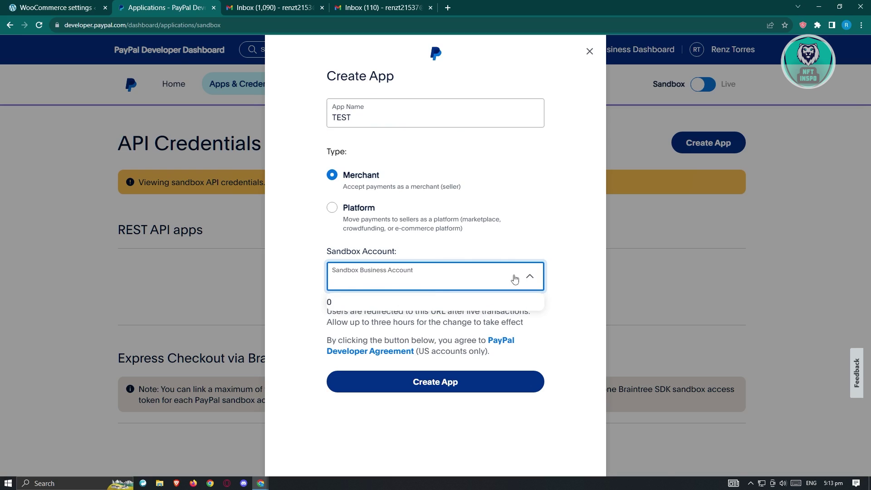
{"action": "left_click", "coordinate": [529, 281]}
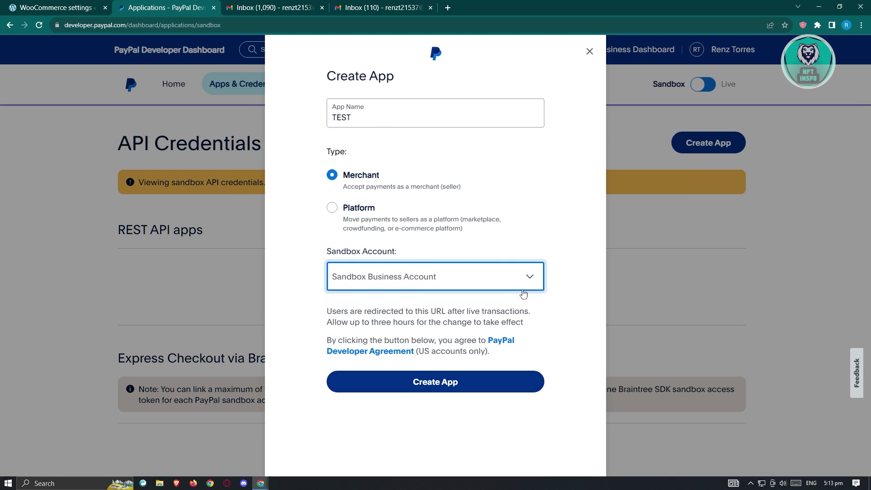
{"action": "left_click", "coordinate": [457, 386]}
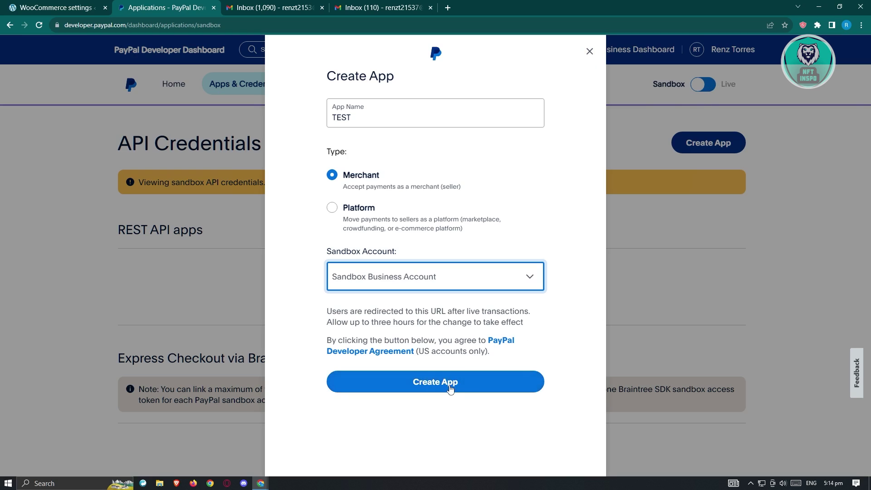
{"action": "left_click", "coordinate": [471, 387]}
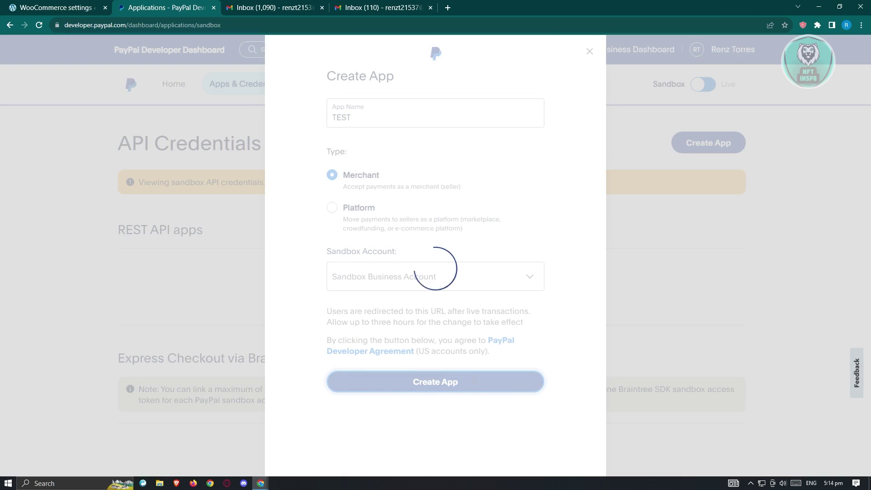
Return to the WooCommerce PayPal connection settings and examine the Live Client Id and Live Secret Key fields.
{"action": "key", "text": "ctrl+shift+Tab"}
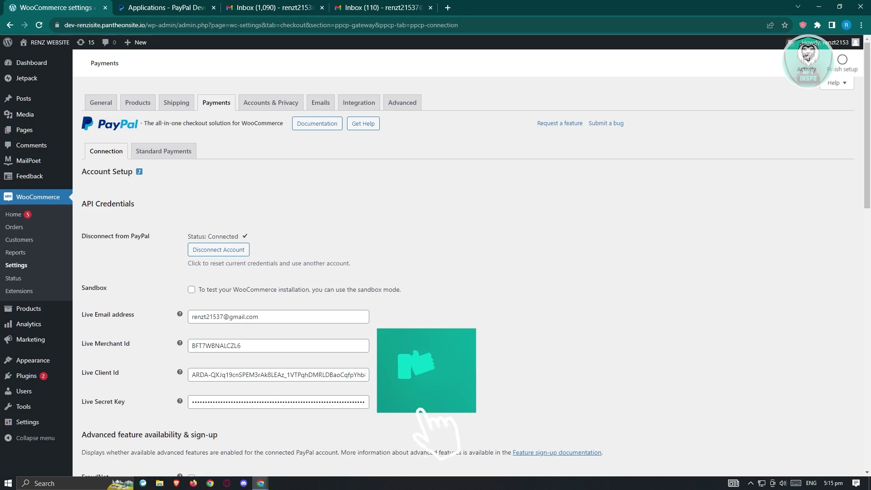
{"action": "left_click", "coordinate": [225, 375]}
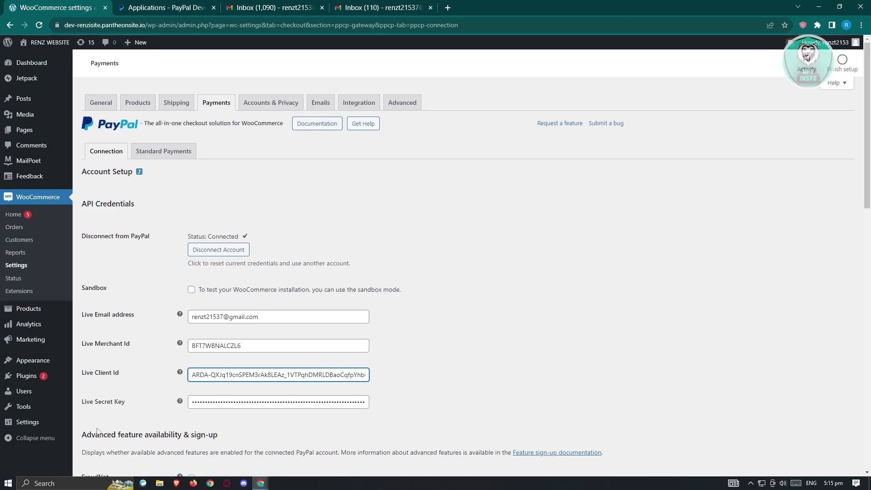
{"action": "left_click", "coordinate": [653, 365]}
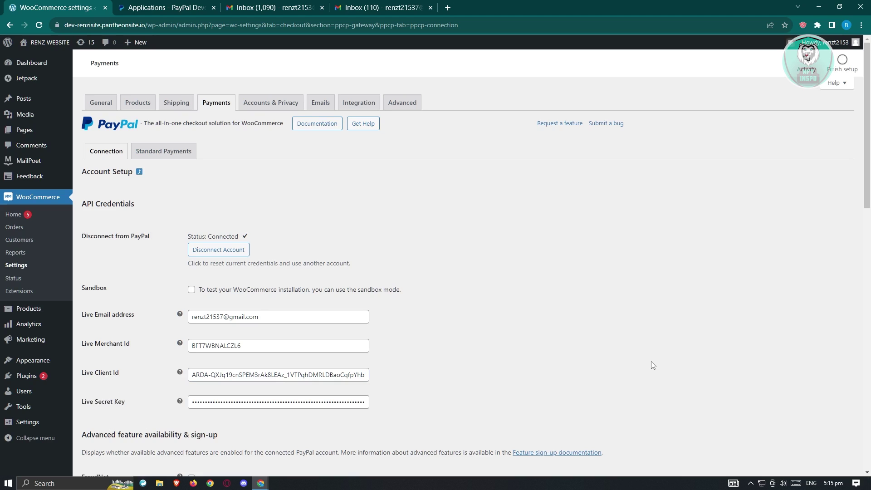